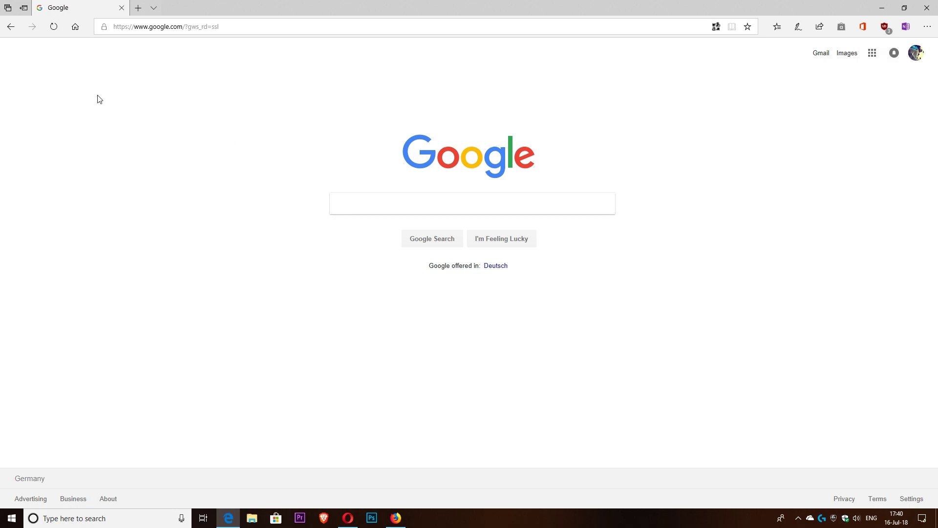
# Bring the dark-themed Firefox window forward and nudge it up, then return to Edge's more-options menu.
pyautogui.hotkey('alt', 'Tab')
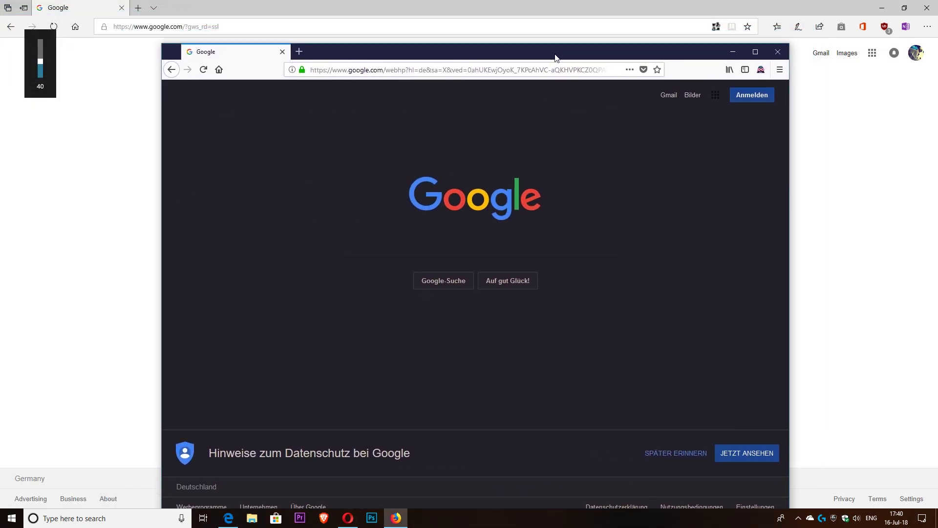
pyautogui.moveTo(556, 58); pyautogui.dragTo(554, 43)
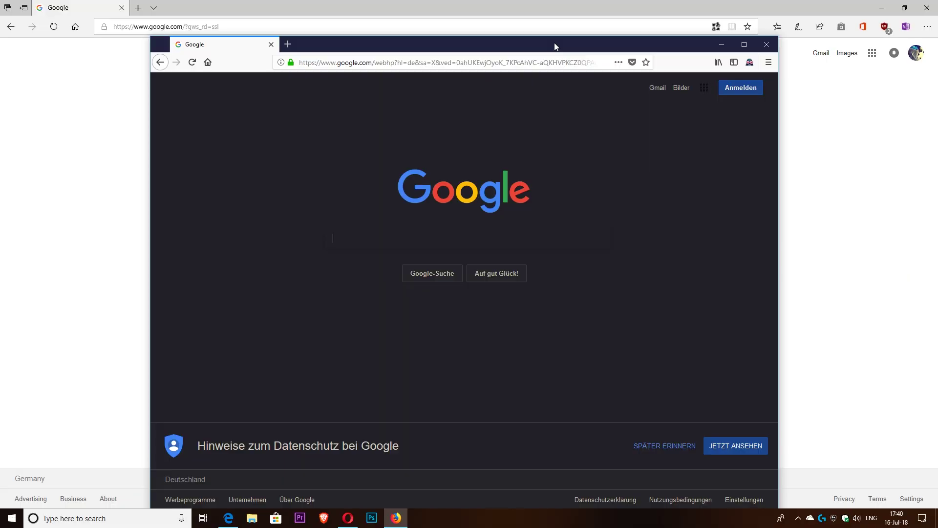
pyautogui.click(825, 115)
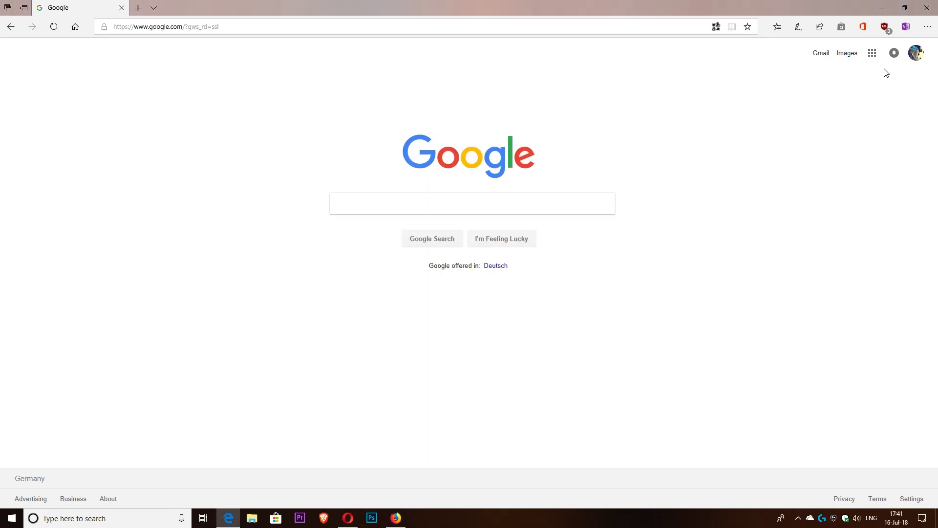
pyautogui.click(928, 31)
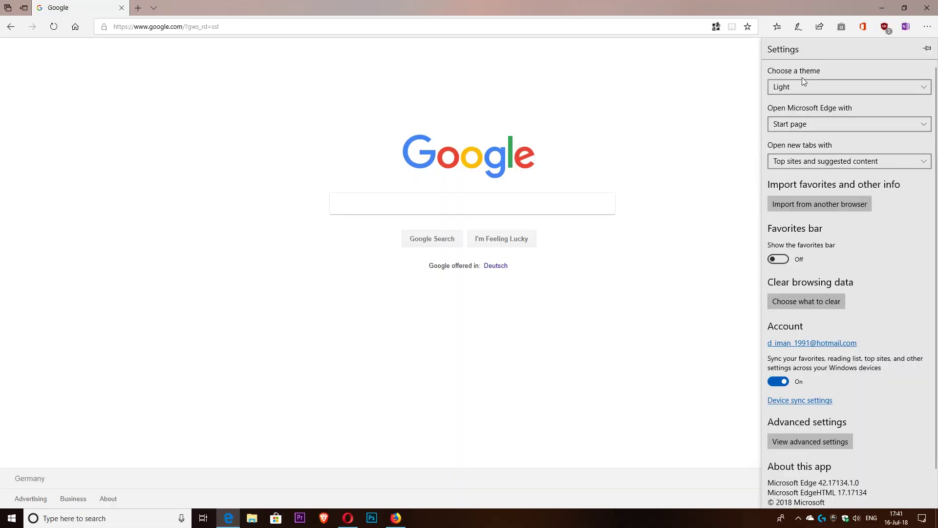
# Pick Dark from Edge's 'Choose a theme' dropdown.
pyautogui.click(804, 87)
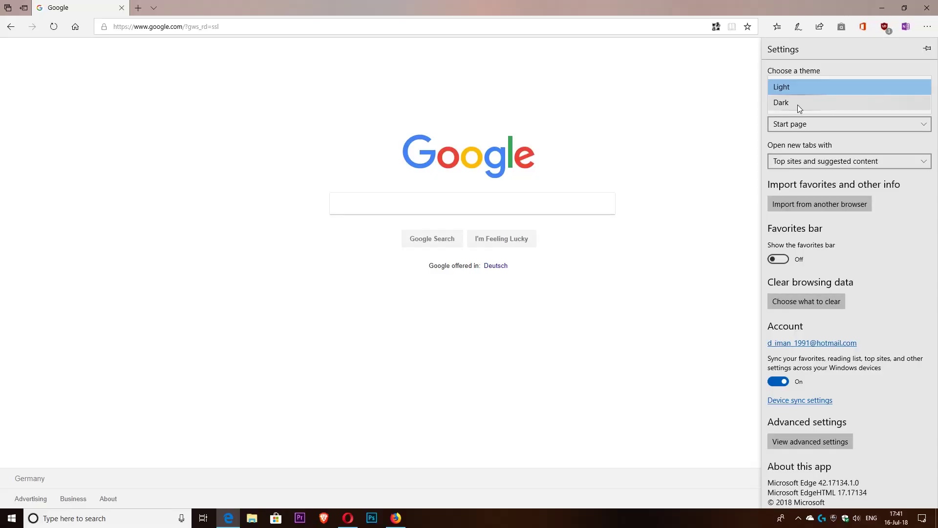
pyautogui.click(797, 104)
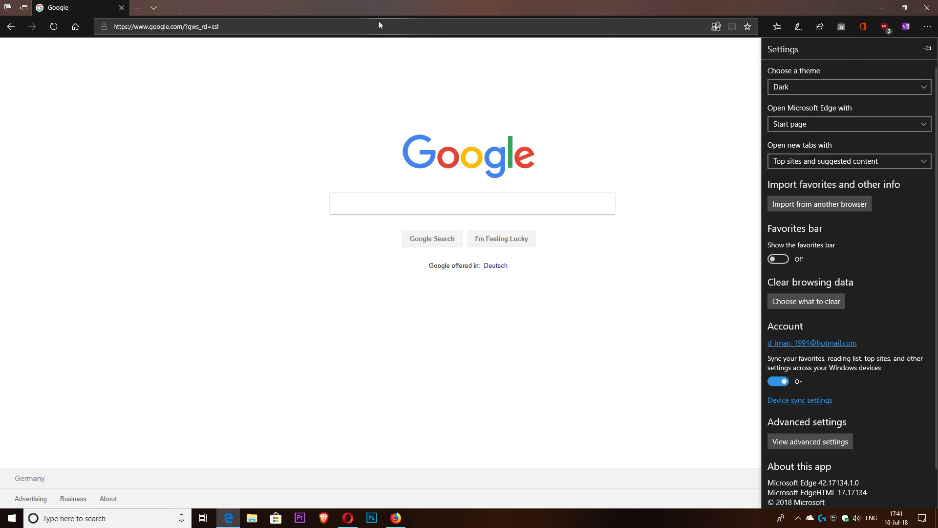
# Close Edge's settings panel, dismiss the top sites suggestions, and reopen Edge settings.
pyautogui.click(664, 111)
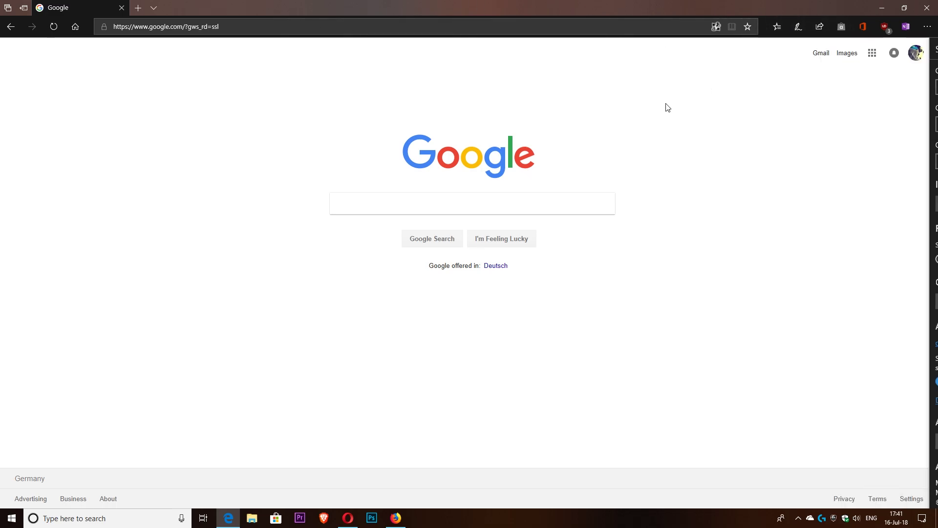
pyautogui.click(237, 27)
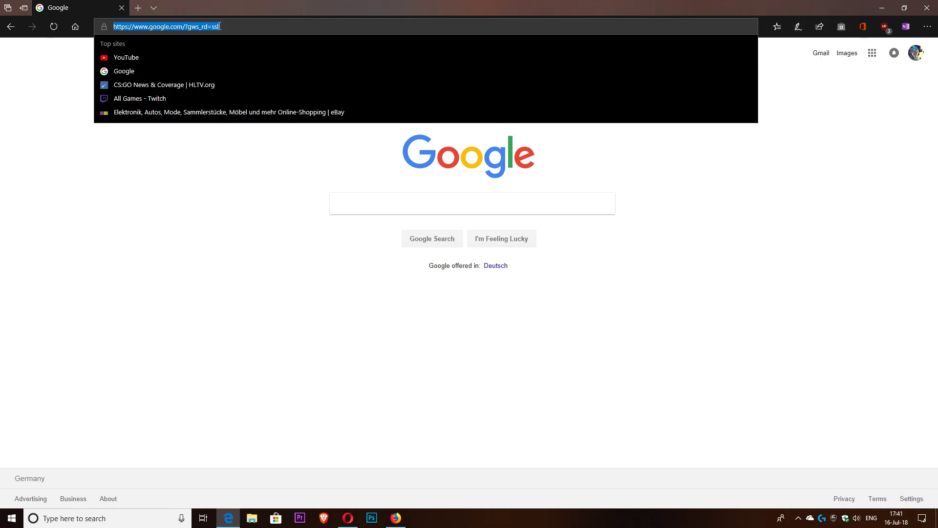
pyautogui.click(801, 126)
pyautogui.click(927, 27)
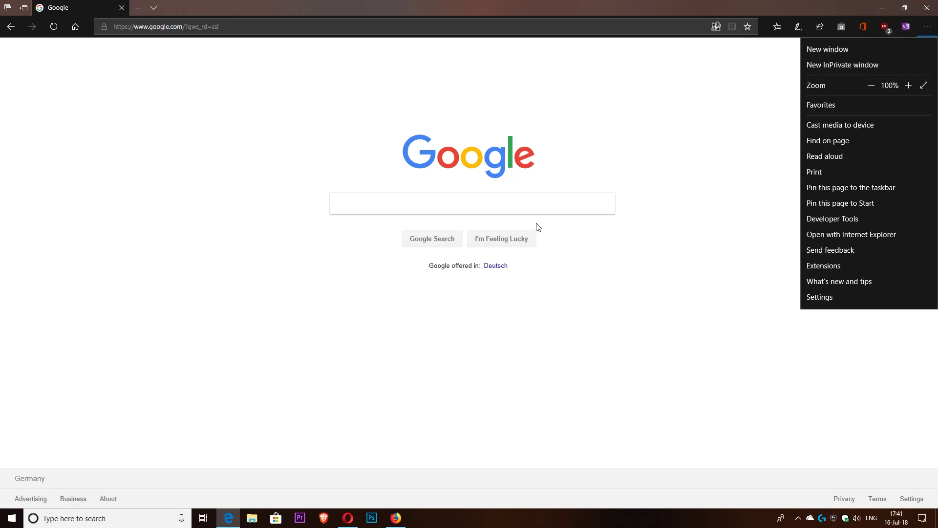
pyautogui.click(835, 297)
# Switch Edge's theme to Light and then back to Dark.
pyautogui.click(831, 91)
pyautogui.click(811, 74)
pyautogui.click(804, 88)
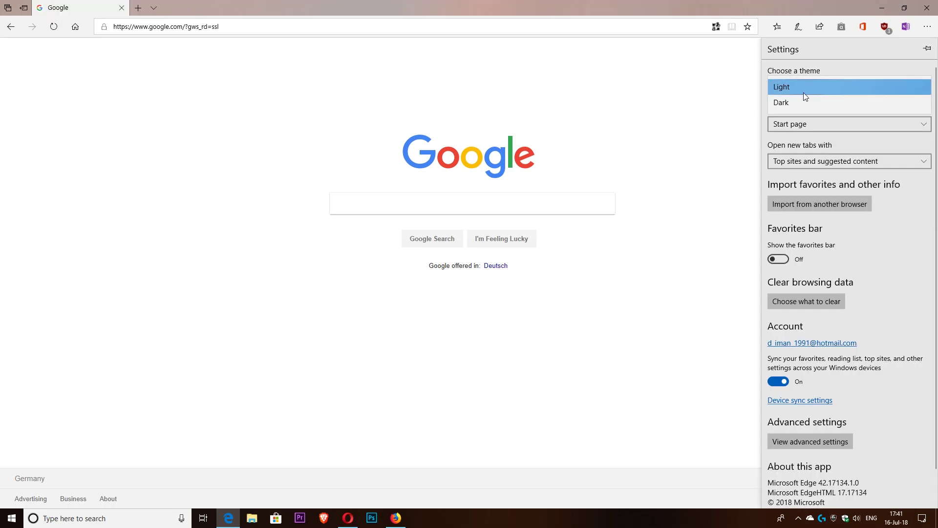
pyautogui.click(805, 99)
pyautogui.click(806, 90)
pyautogui.click(806, 90)
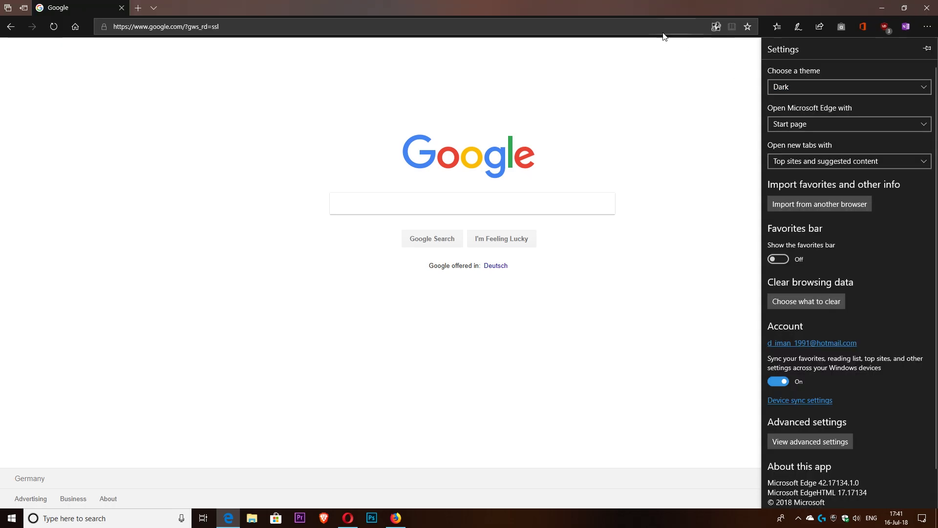
# Close Edge settings and bring the Firefox window forward, maximized.
pyautogui.click(733, 157)
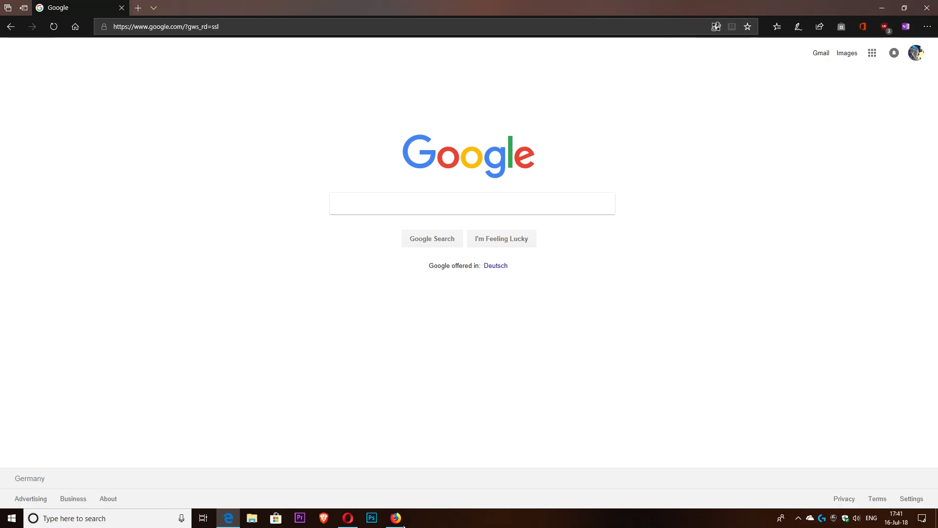
pyautogui.click(406, 523)
pyautogui.click(748, 42)
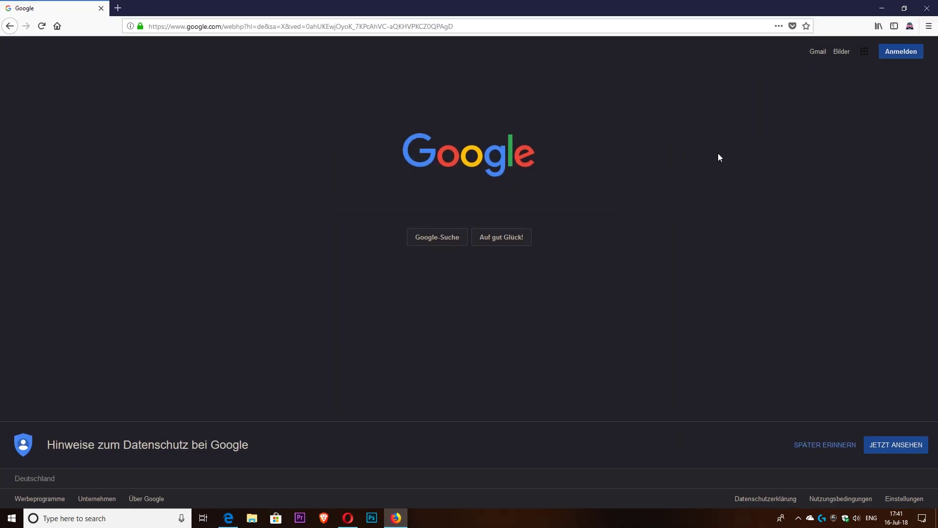
# Open a second Firefox tab on the New Tab page with its top sites.
pyautogui.click(117, 8)
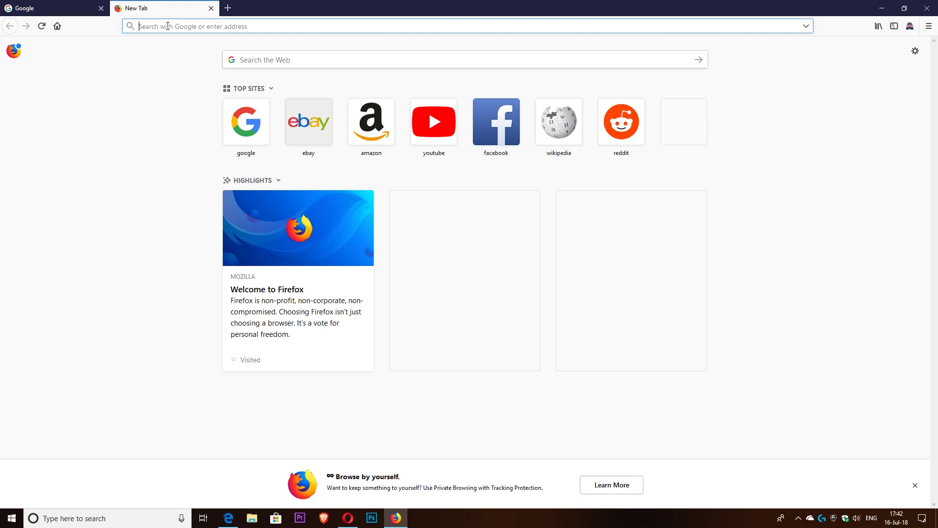
# Open Facebook from top sites, dismiss its cookie notice, then open YouTube in another tab.
pyautogui.click(496, 136)
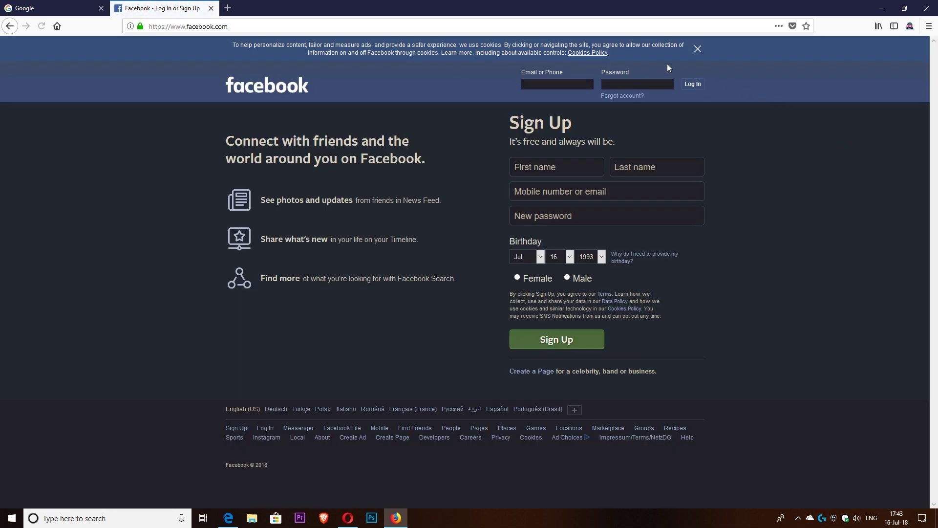
pyautogui.click(697, 51)
pyautogui.click(228, 8)
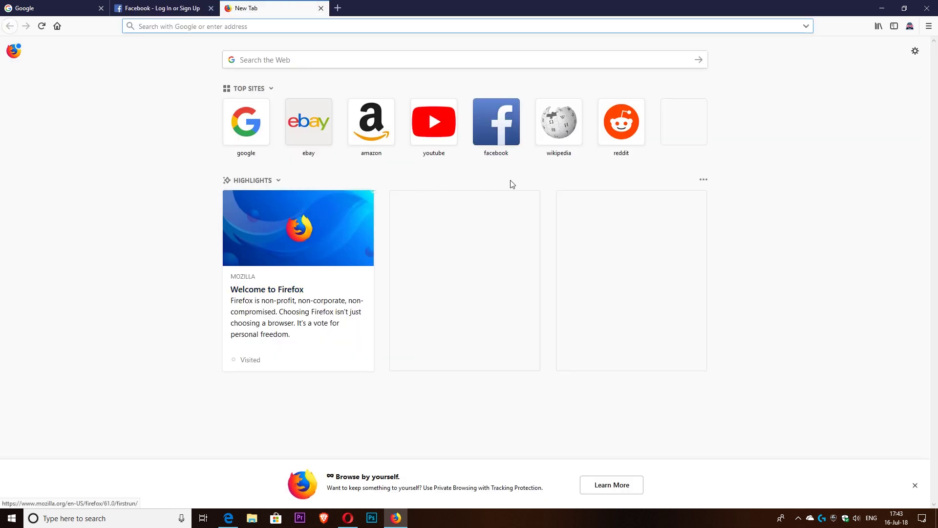
pyautogui.click(433, 132)
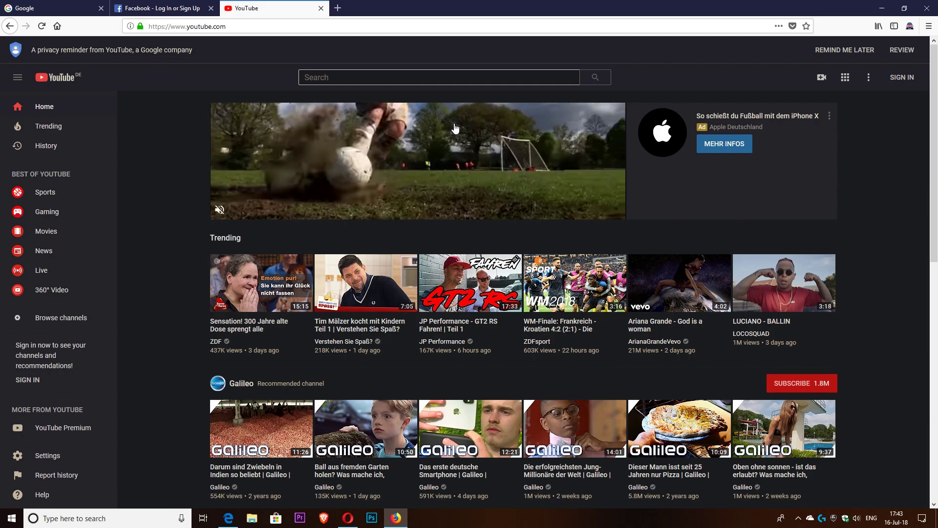
# Search Google for 'search something' on the Google tab.
pyautogui.click(59, 9)
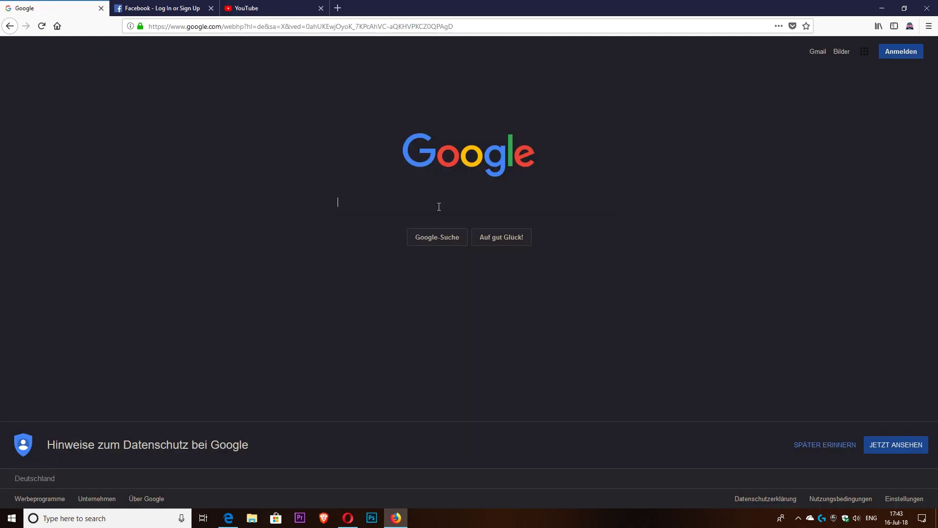
pyautogui.write('search something')
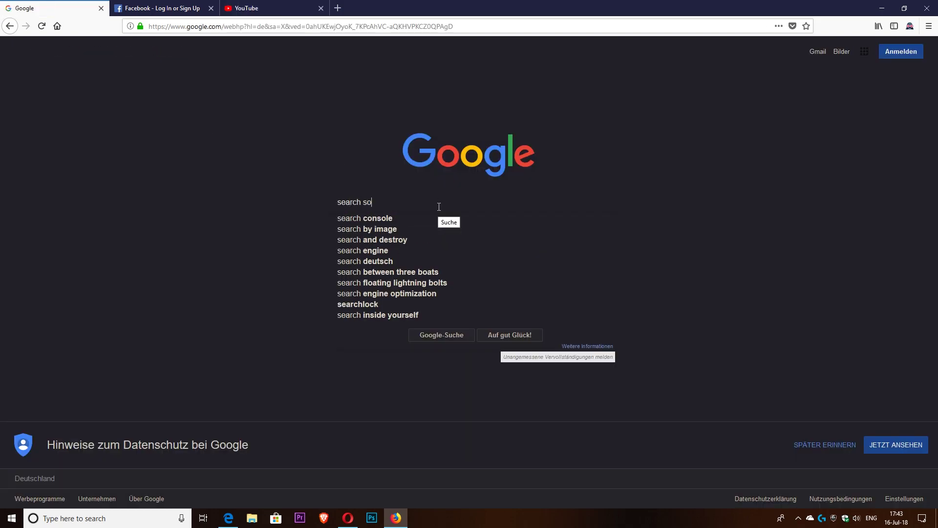
pyautogui.press('Return')
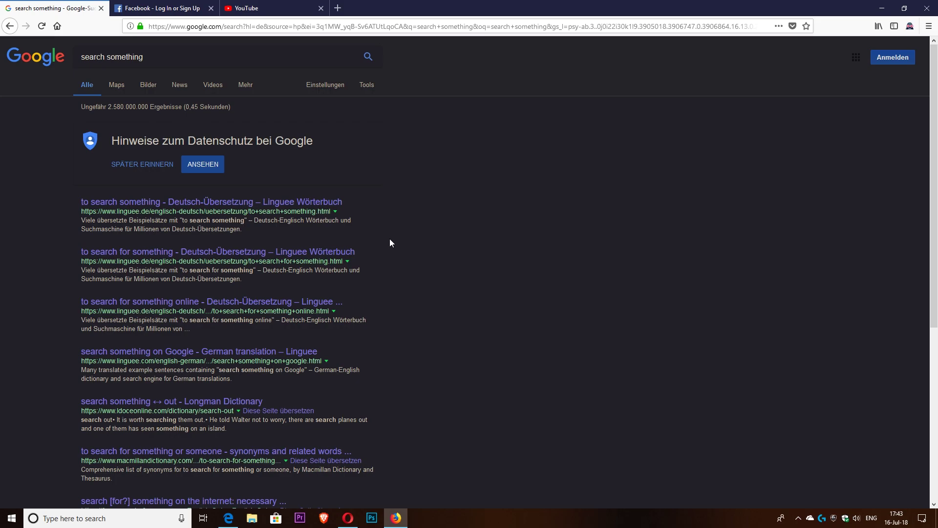
pyautogui.click(929, 28)
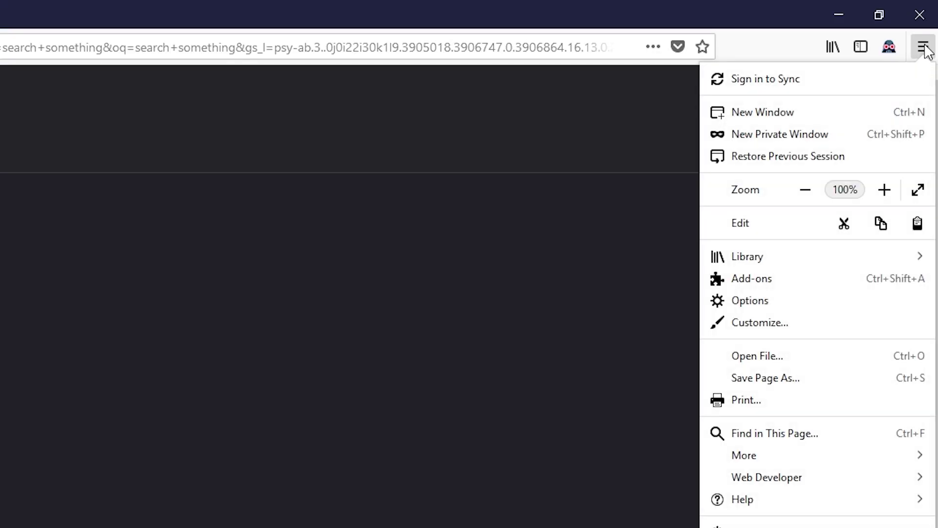
# Turn Dark Reader off, then back on with Alt+Shift+D, and check its site options.
pyautogui.click(889, 46)
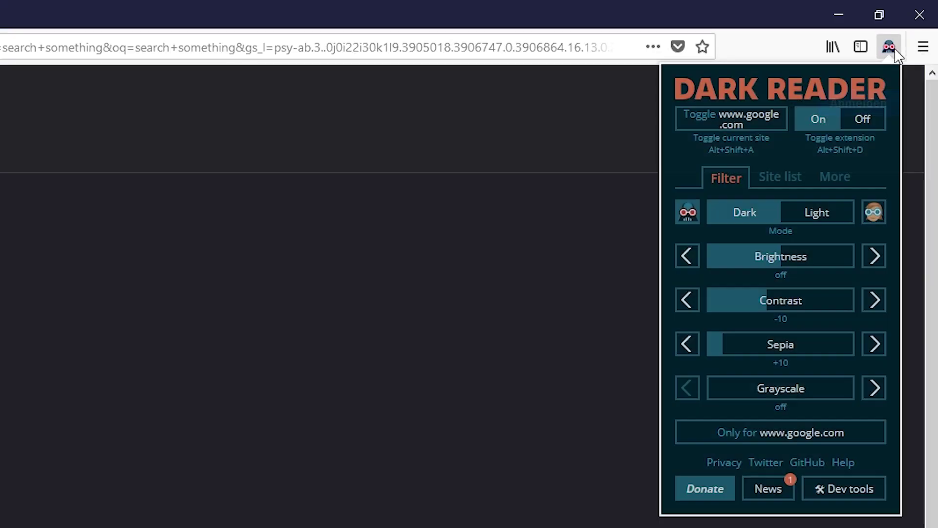
pyautogui.click(861, 120)
pyautogui.hotkey('alt', 'shift', 'd')
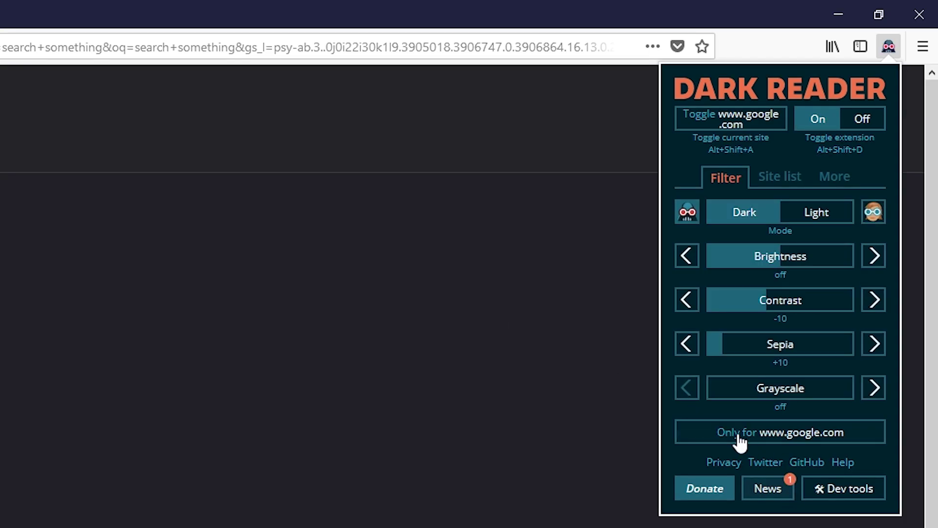
pyautogui.click(772, 435)
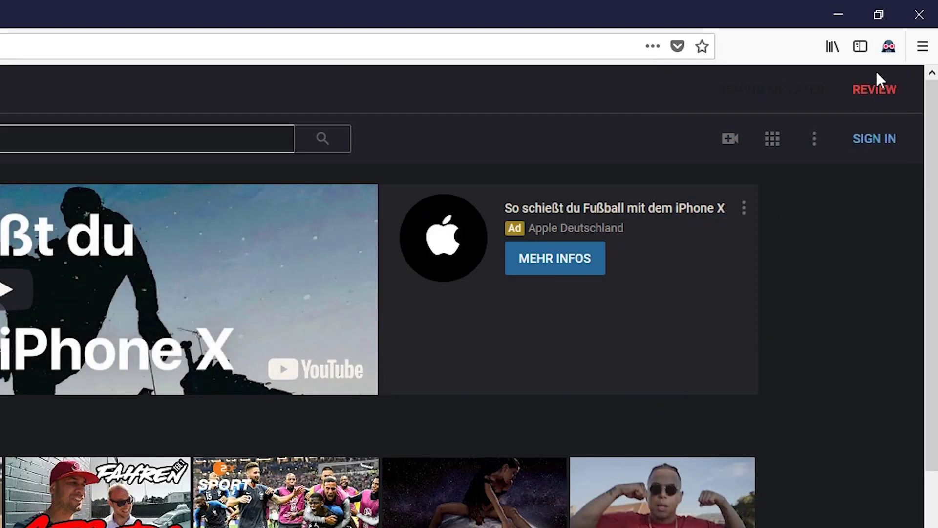
pyautogui.click(889, 46)
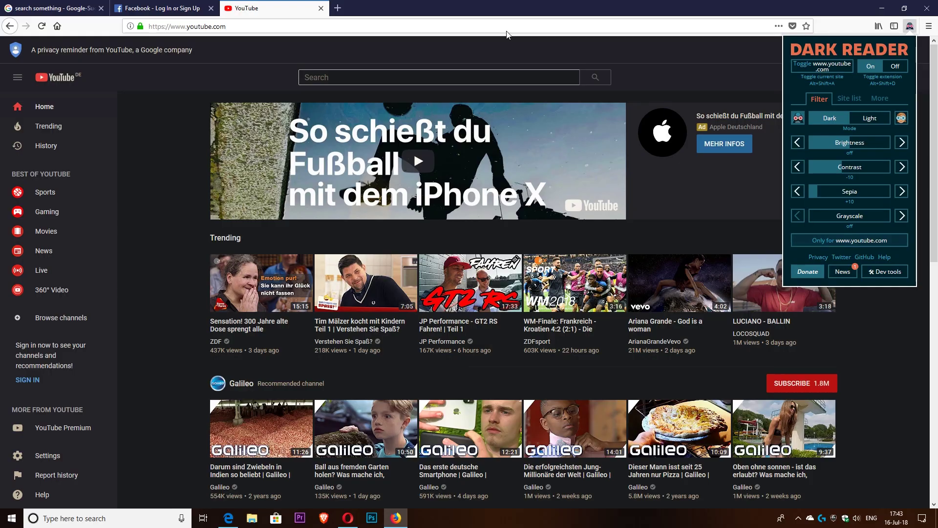
# Open a new blank tab and check the Dark Reader popup there.
pyautogui.click(343, 12)
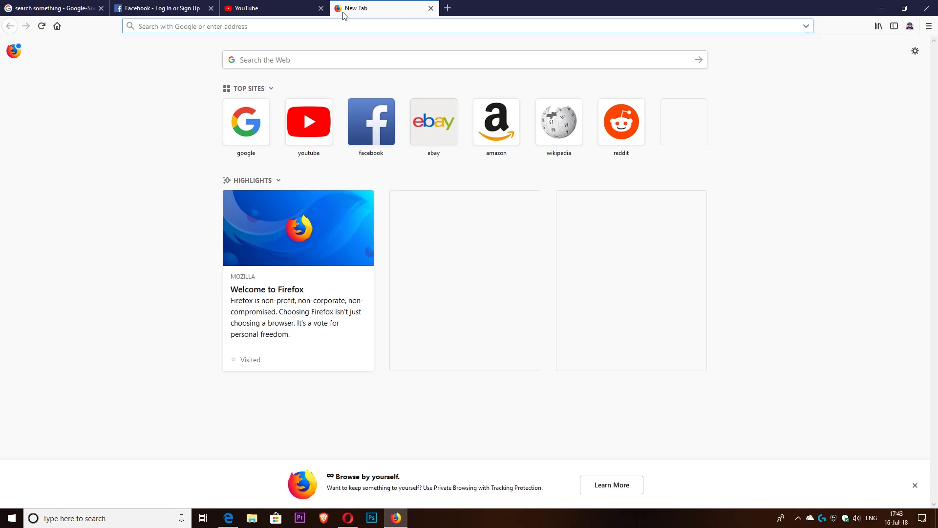
pyautogui.click(910, 27)
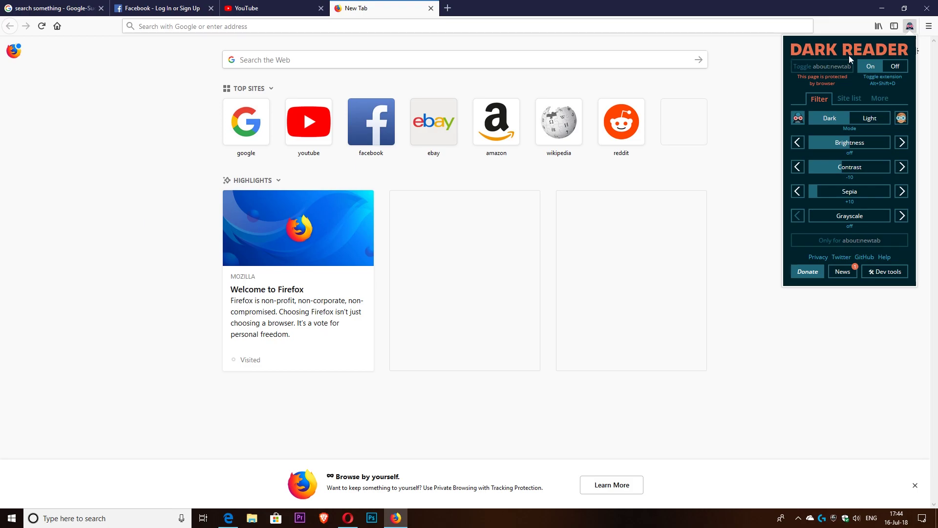
pyautogui.click(930, 27)
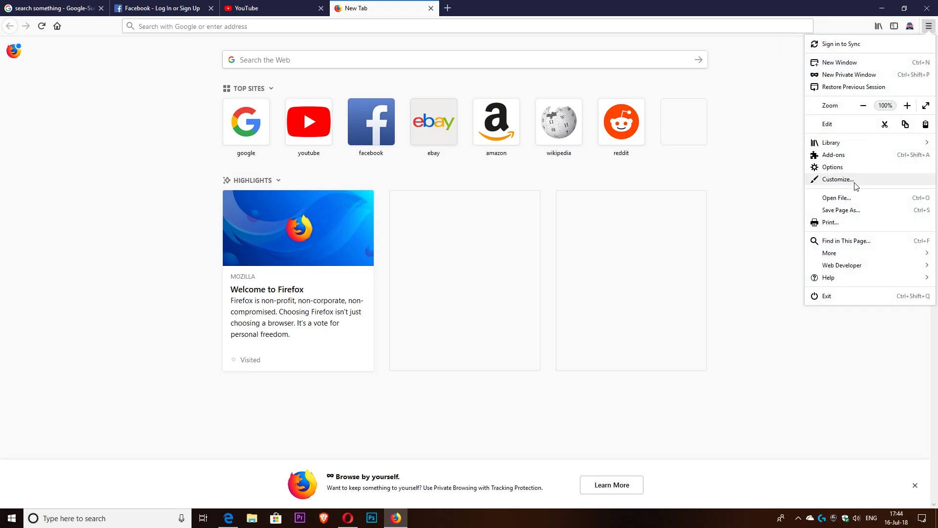
# Open the Add-ons Manager, reload YouTube in its light look, and return to the manager.
pyautogui.click(840, 155)
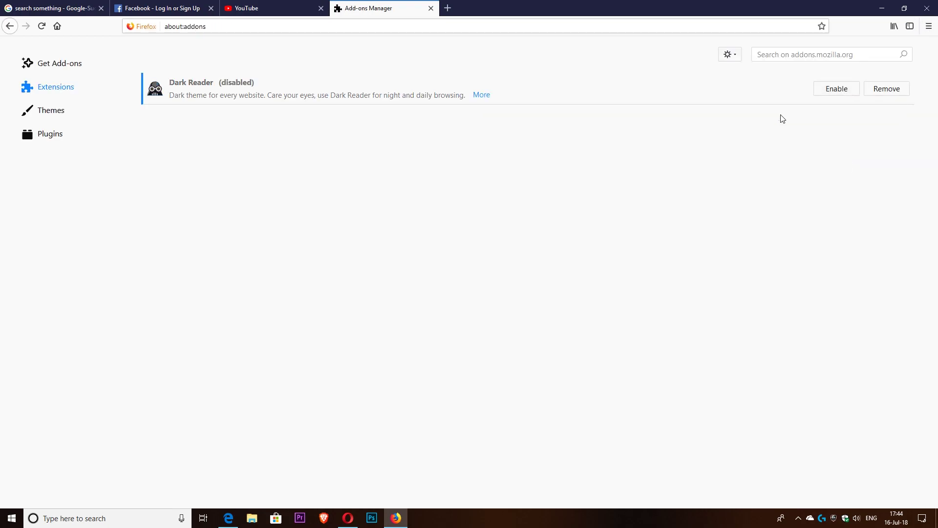
pyautogui.click(275, 7)
pyautogui.hotkey('ctrl', 'shift', 'Tab')
pyautogui.hotkey('ctrl', 'Tab')
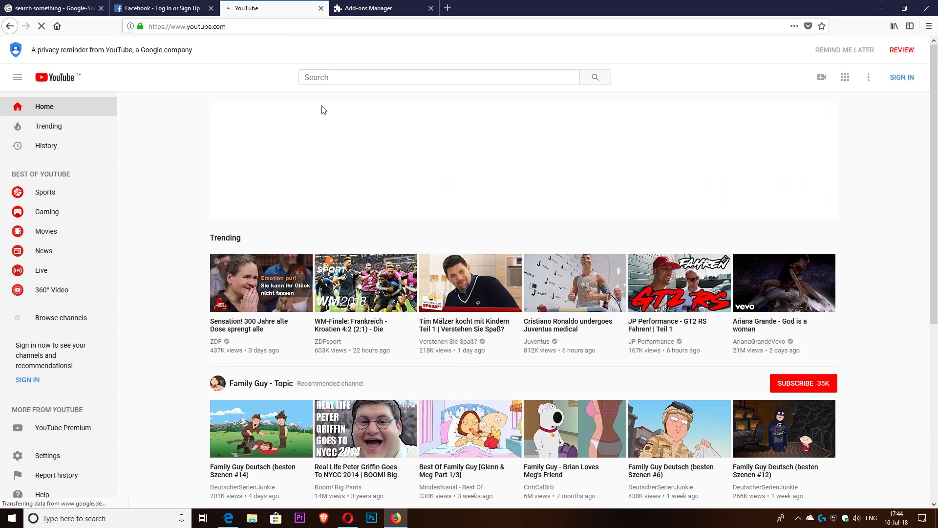
pyautogui.click(382, 10)
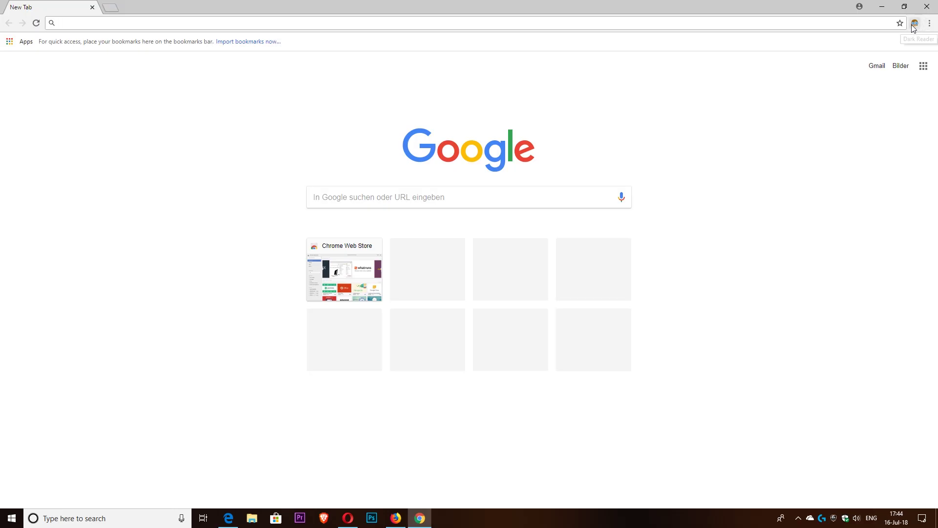
# Close the Dark Reader popup and load google.com by typing 'goo' in the address bar.
pyautogui.click(915, 23)
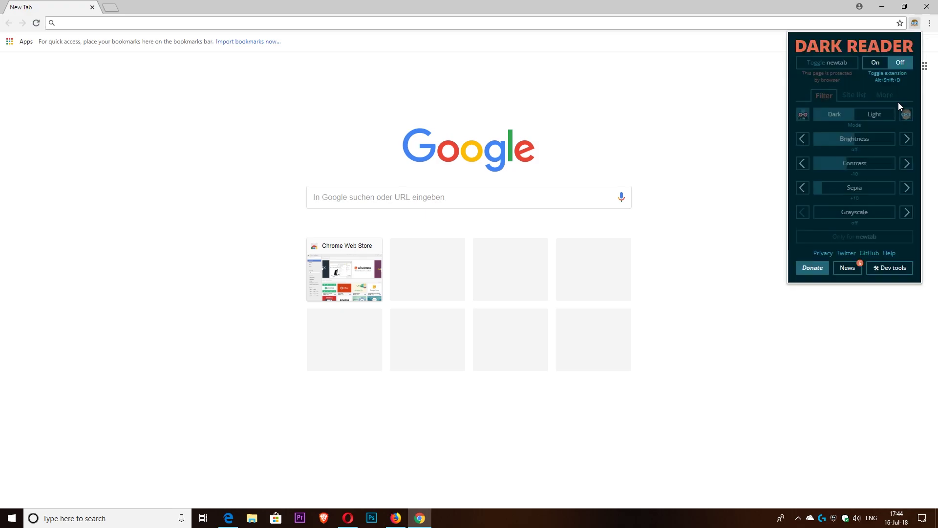
pyautogui.click(773, 221)
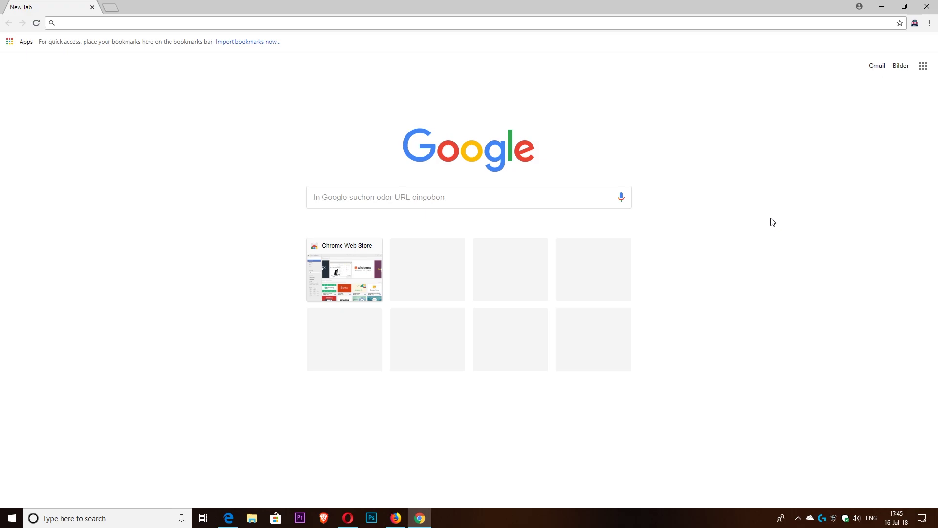
pyautogui.write('google.com')
pyautogui.press('Return')
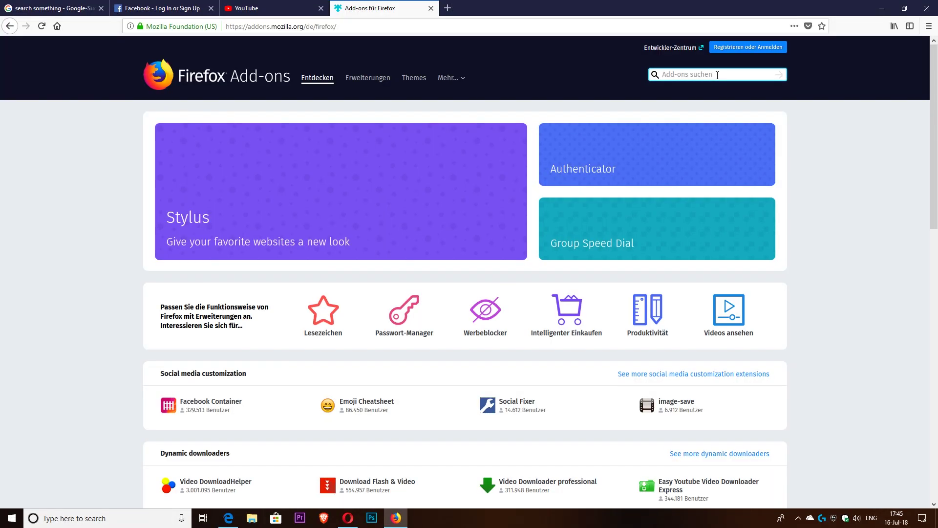
# Search the Add-ons store for 'dark read' and open the Dark Reader page.
pyautogui.write('rk m')
pyautogui.press('BackSpace')
pyautogui.write('reader')
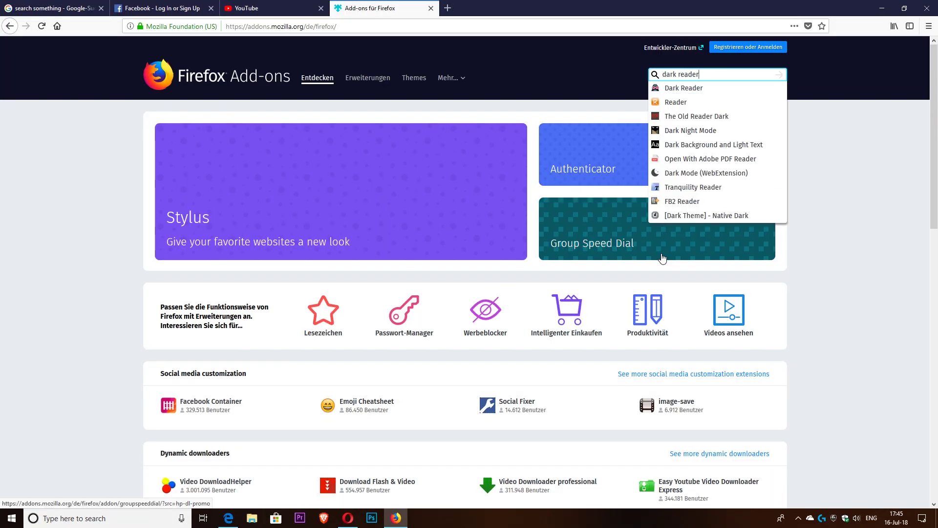
pyautogui.press('Down')
pyautogui.press('Return')
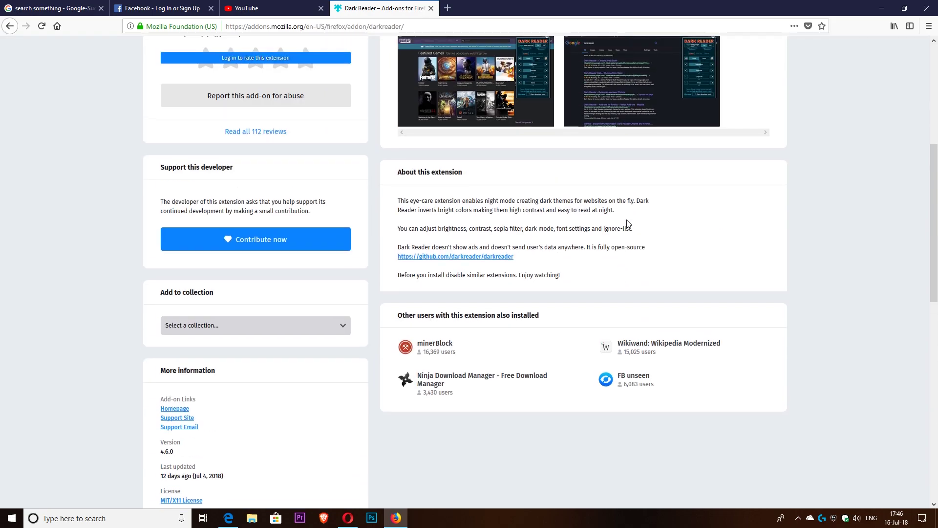
pyautogui.scroll(5, 629, 224)
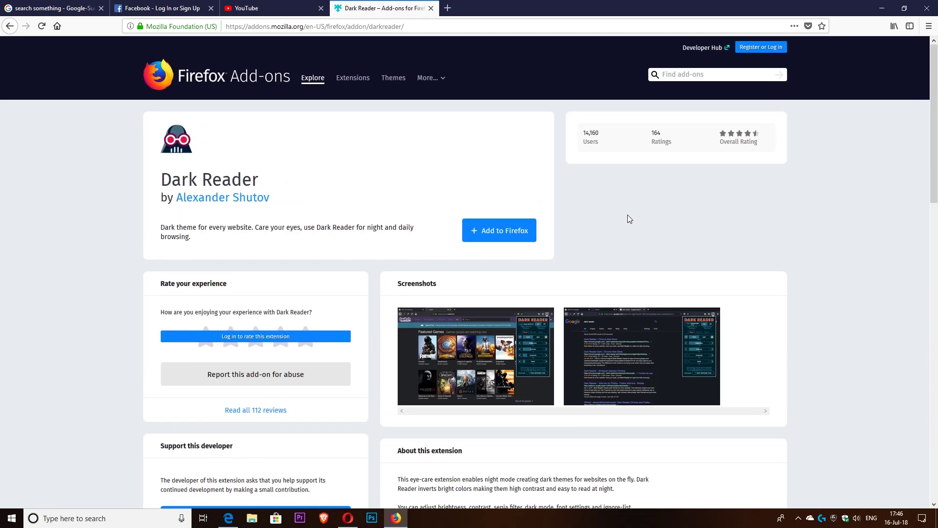
# Add Dark Reader to Firefox, grant its permissions, and view the popup's More tab.
pyautogui.click(517, 240)
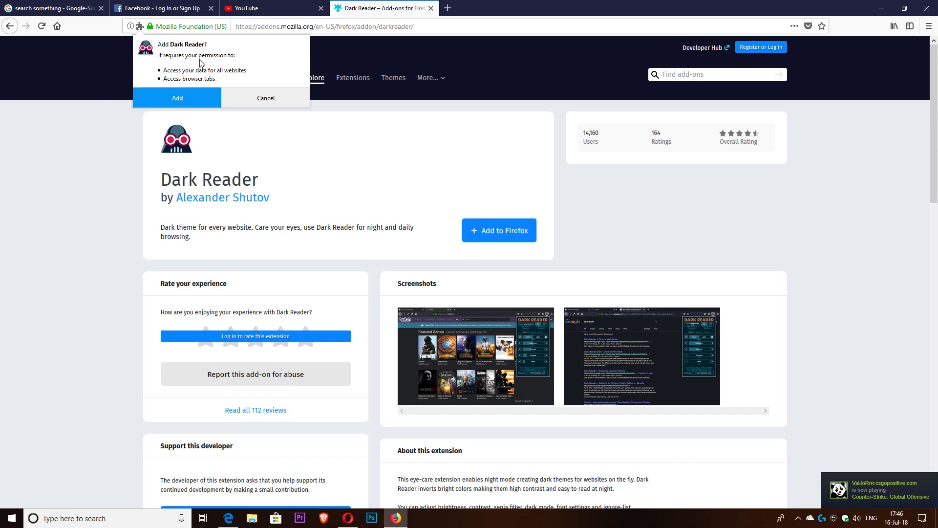
pyautogui.click(178, 98)
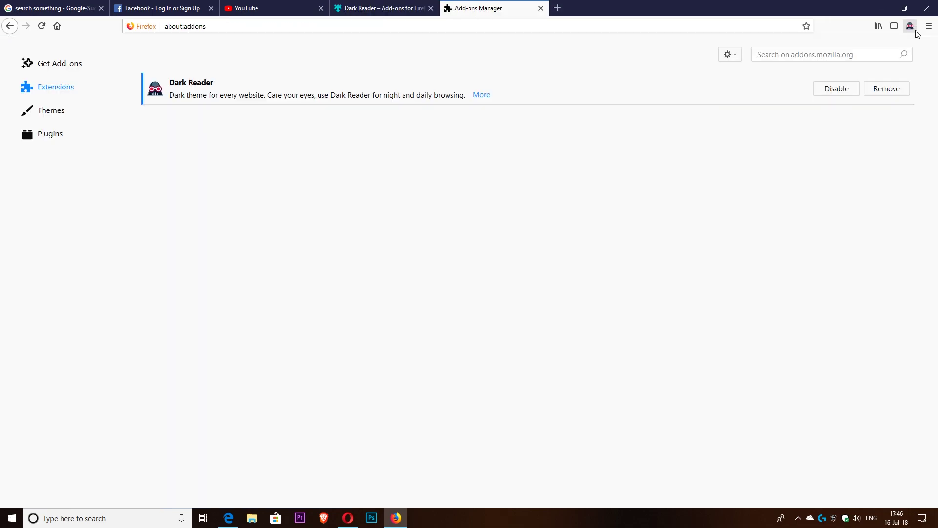
pyautogui.click(910, 25)
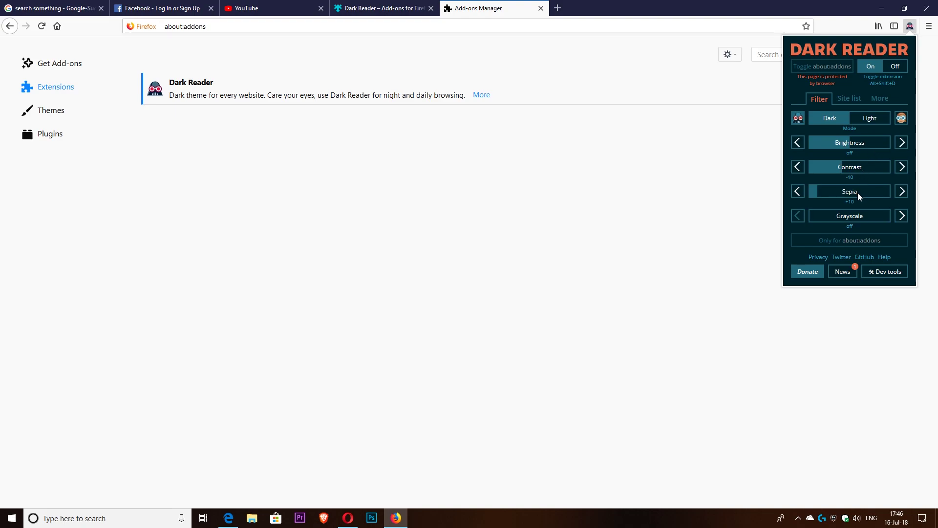
pyautogui.click(878, 100)
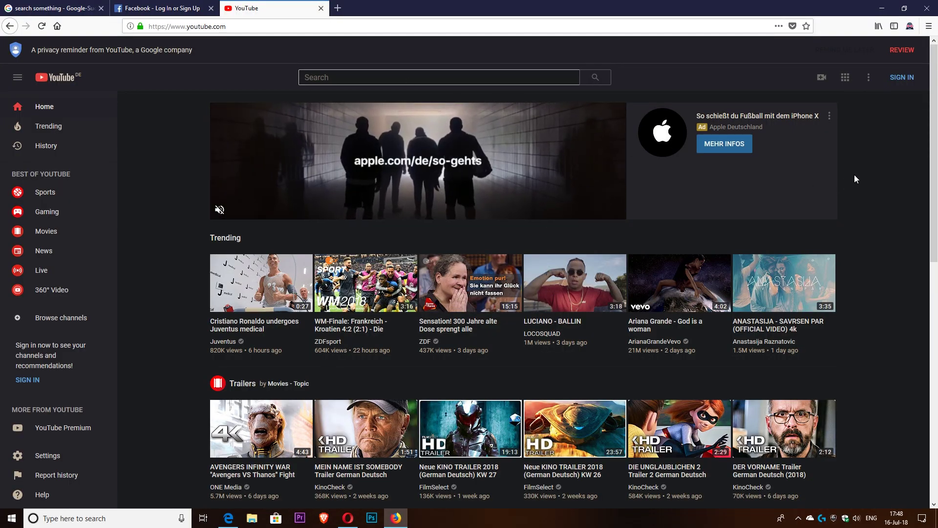
# Open the Dark Reader toolbar popup with YouTube shown in dark mode.
pyautogui.click(910, 26)
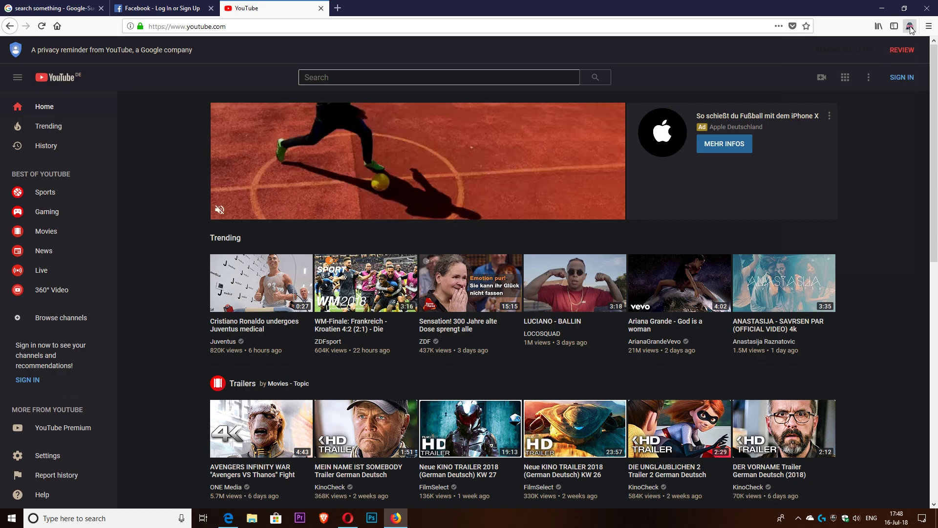